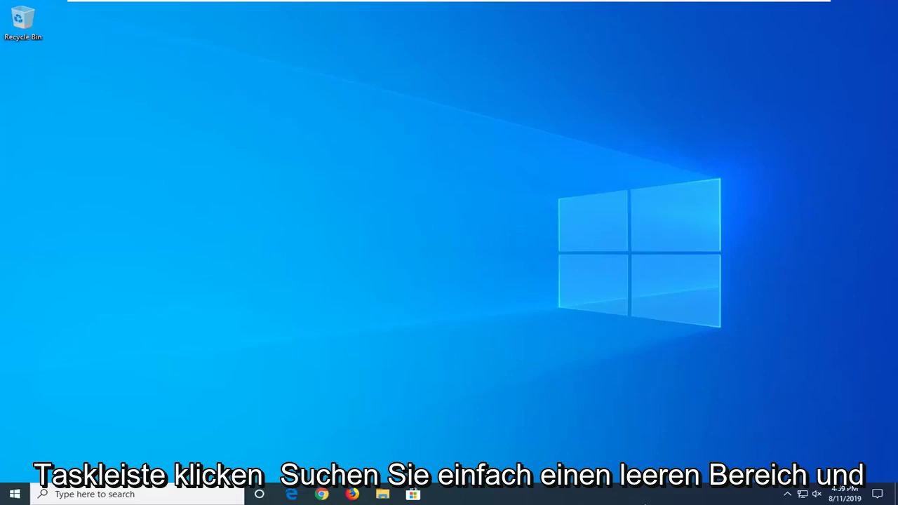
Step: Launch Task Manager from the taskbar and open the full Services console from its Services tab
right_click(634, 499)
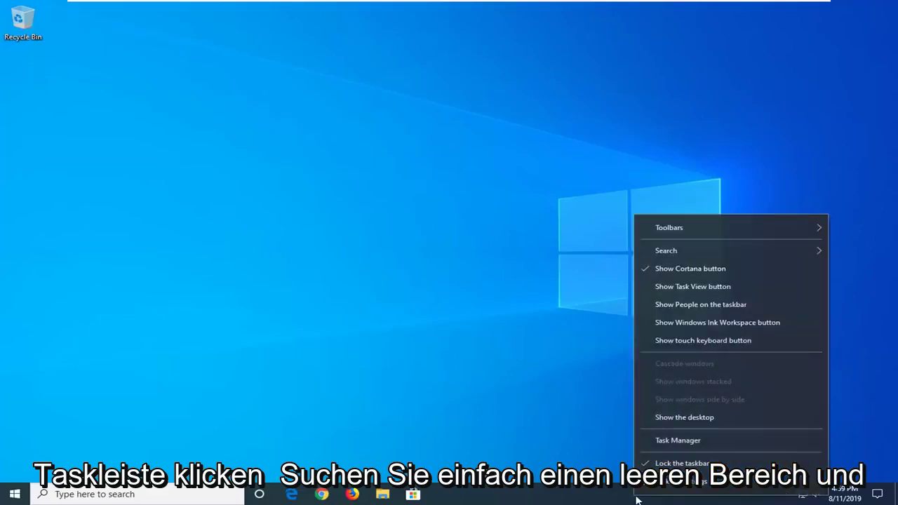
click(665, 437)
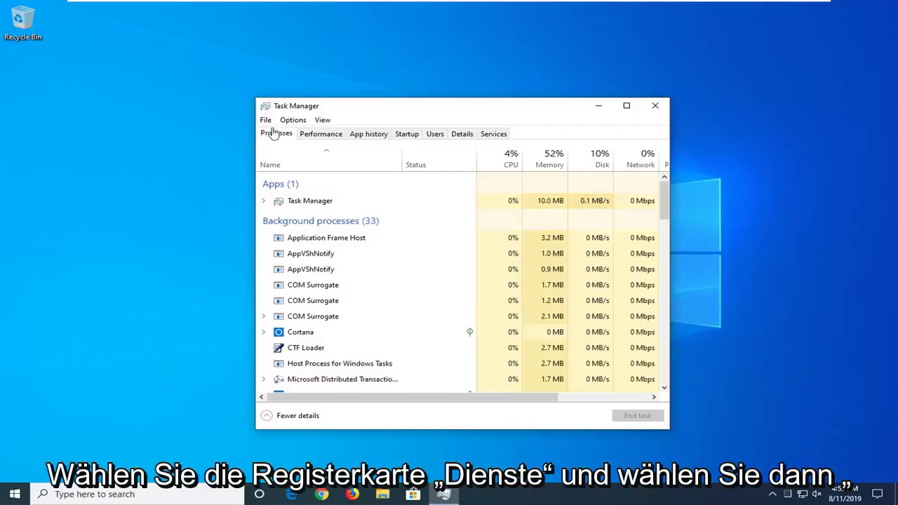
click(488, 134)
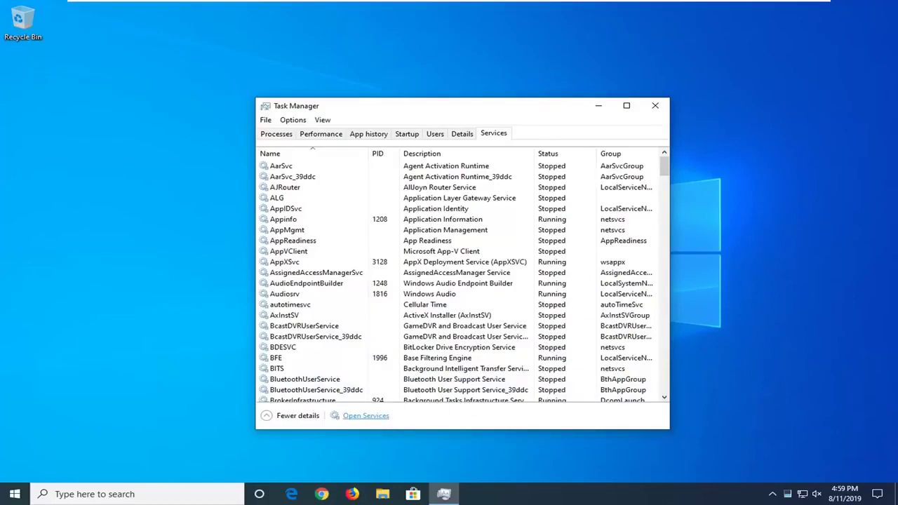
click(366, 415)
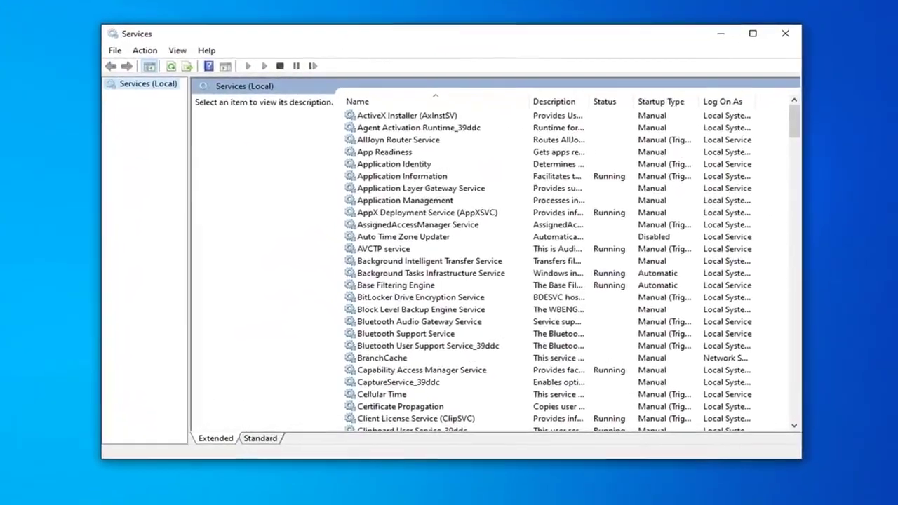
Step: Find the Windows Search service in the list and open its properties
scroll(425, 326, down, 20)
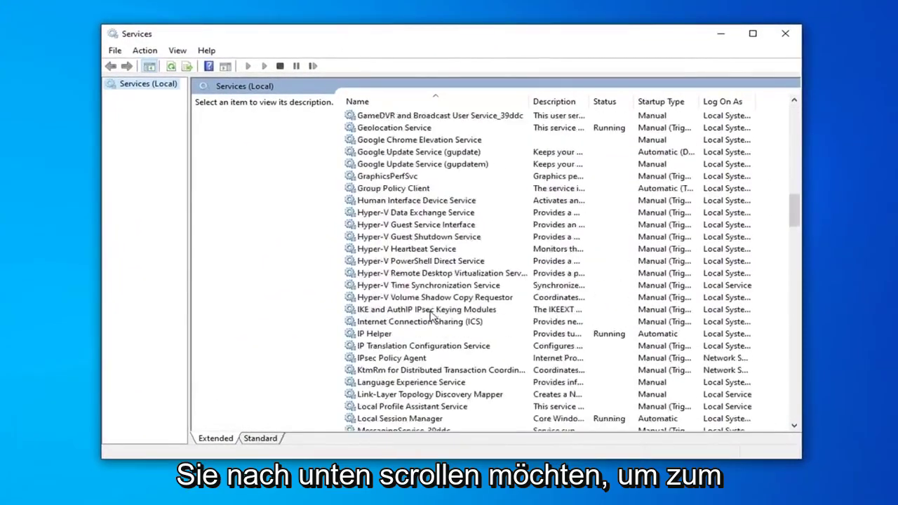
scroll(431, 316, down, 20)
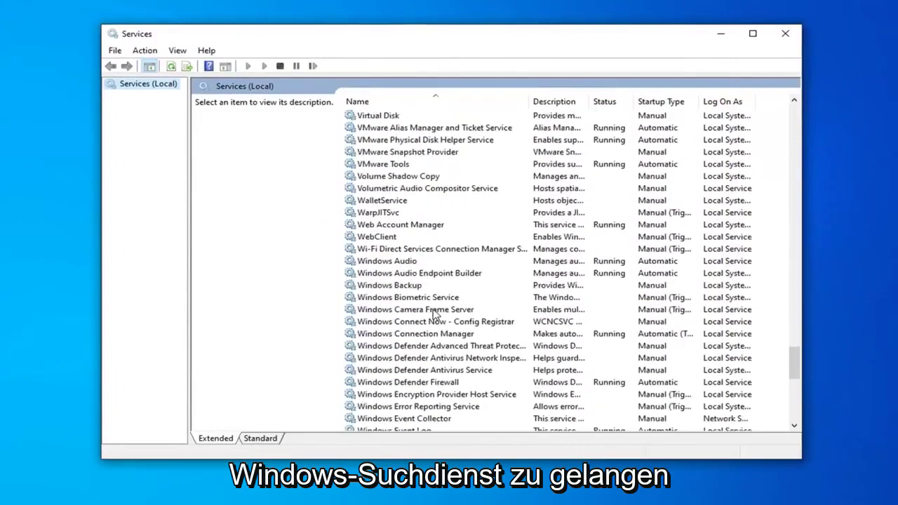
scroll(430, 333, down, 5)
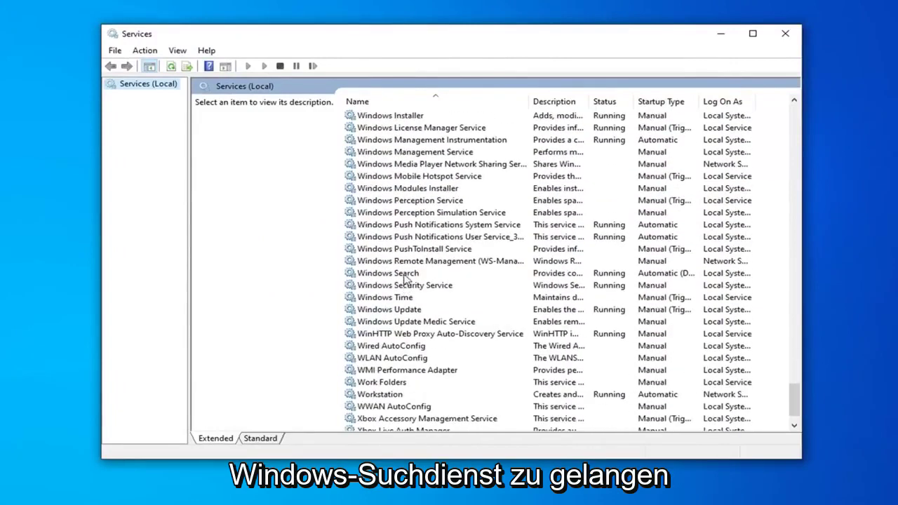
click(401, 275)
double_click(401, 275)
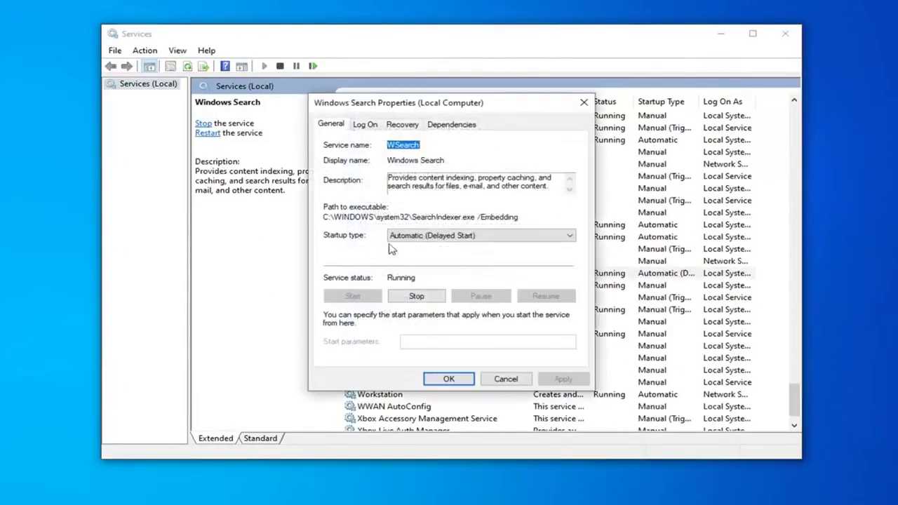
Step: Set its startup type to Automatic (Delayed Start), apply it, and close the Services console
click(434, 237)
click(426, 253)
click(425, 237)
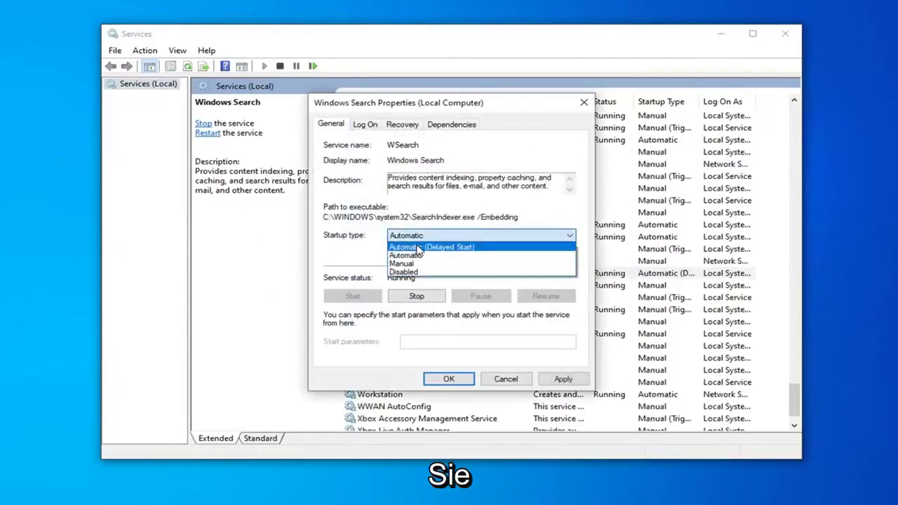
click(424, 246)
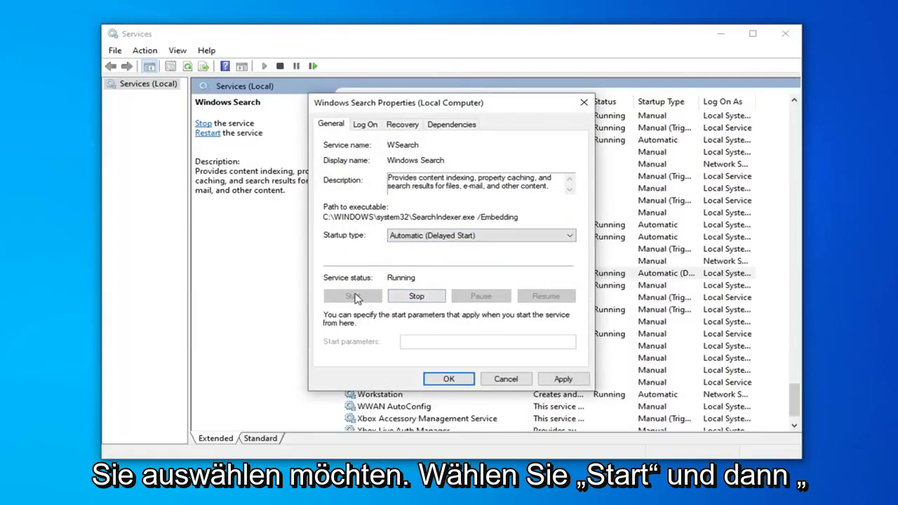
click(563, 378)
click(449, 378)
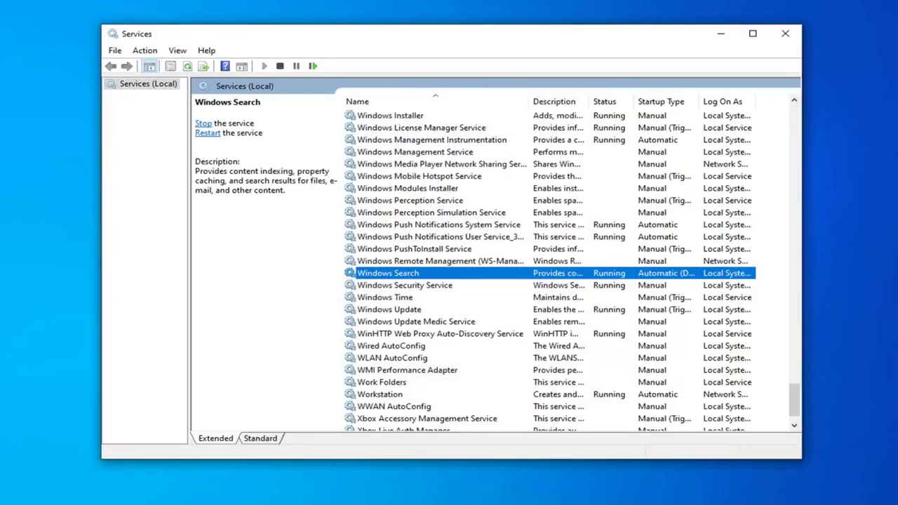
click(790, 34)
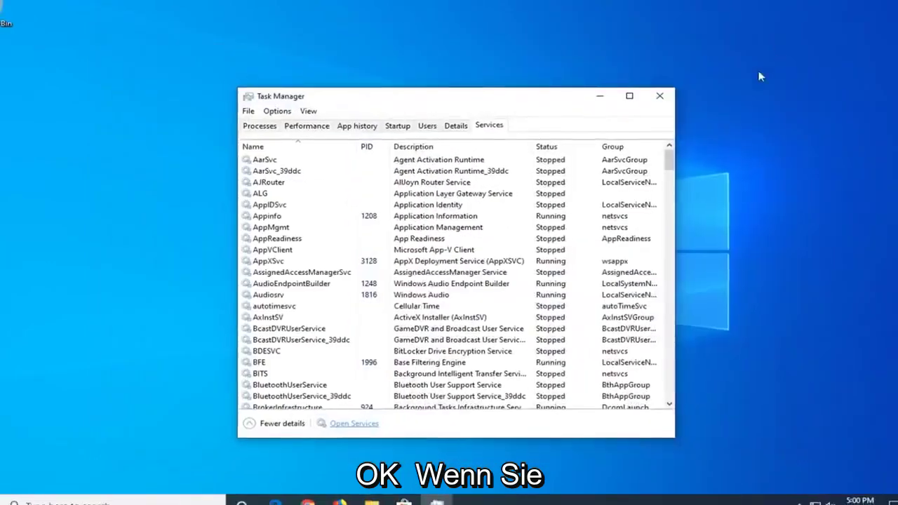
Step: Close Task Manager, then type 'Control' into File Explorer's address bar to reach Control Panel
click(653, 106)
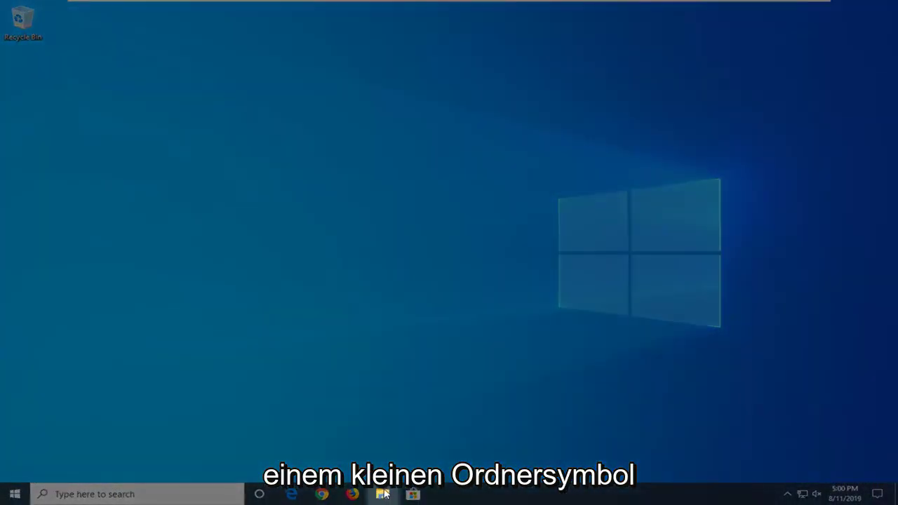
click(383, 494)
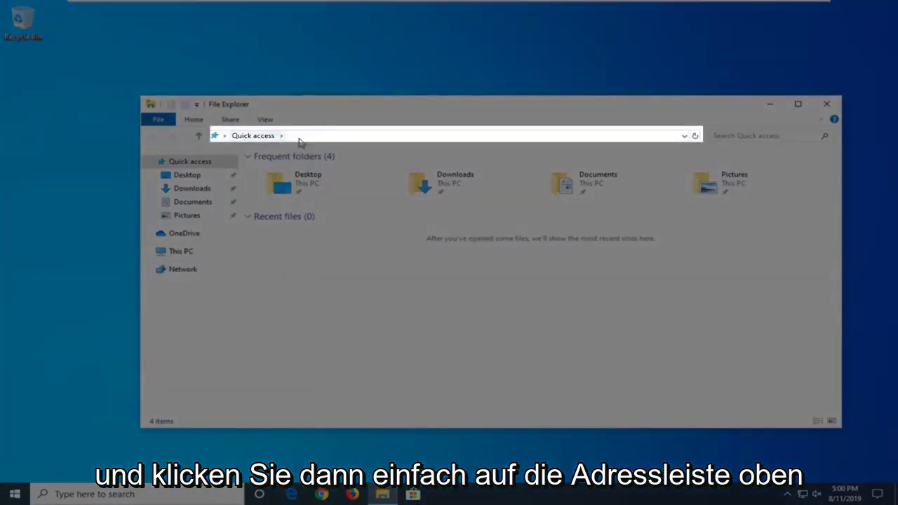
click(302, 137)
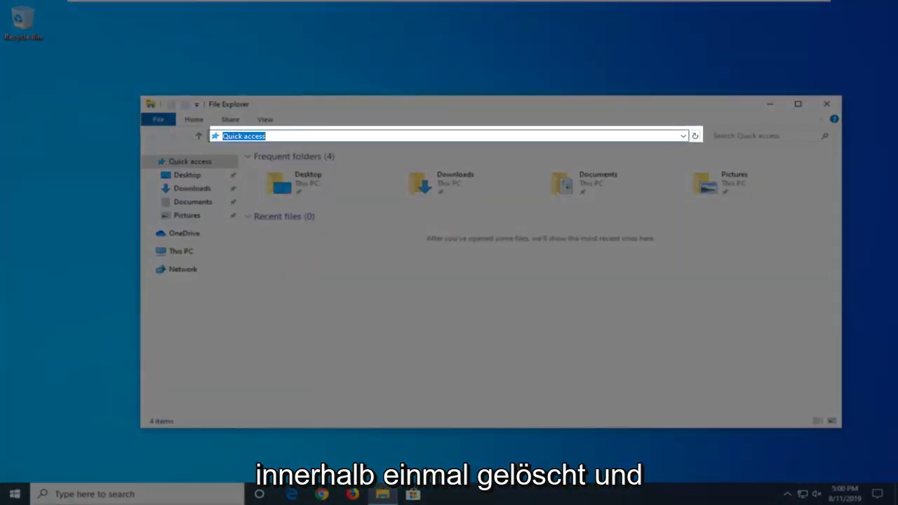
key(BackSpace)
text(Co)
key(BackSpace)
text(nt)
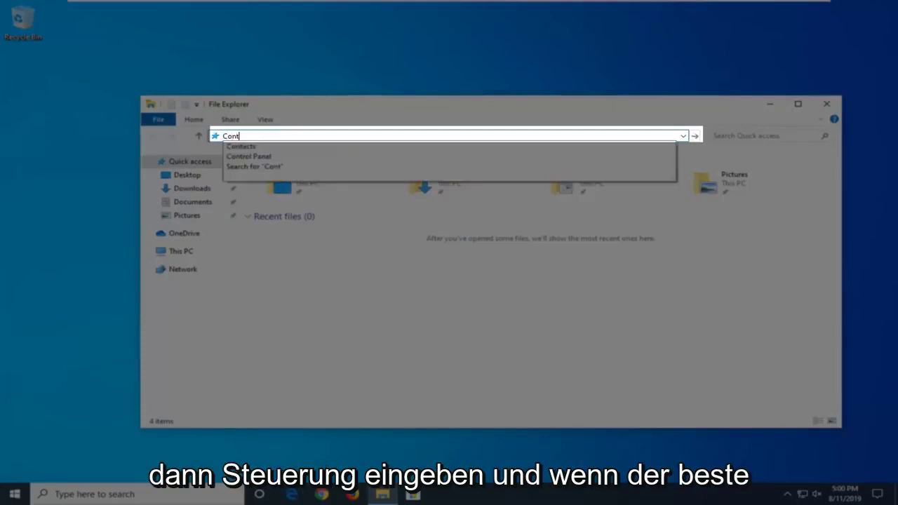
text(rol)
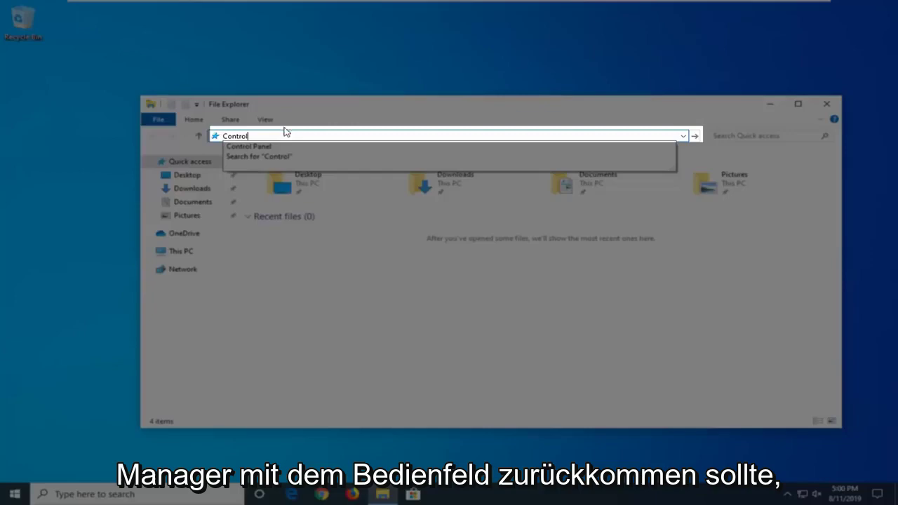
click(252, 147)
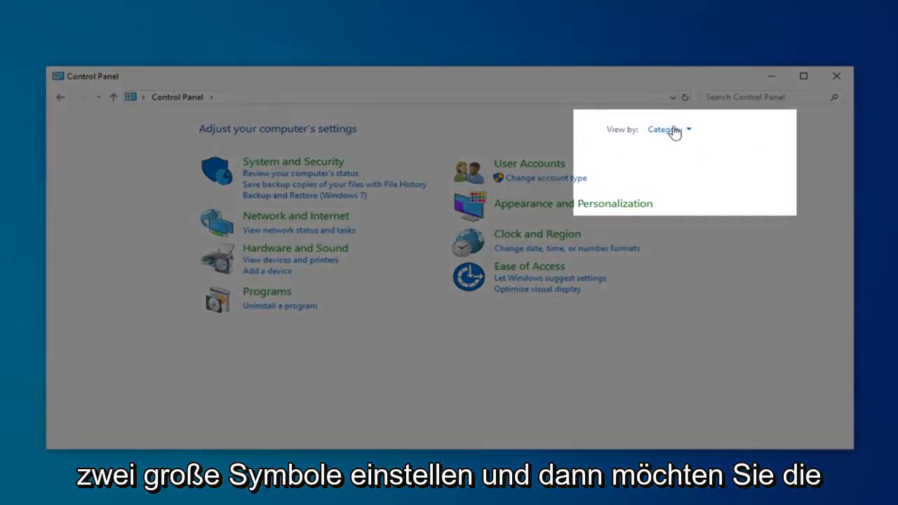
Step: Switch Control Panel to Large icons, open Indexing Options, and move the dialog to the centre
click(670, 130)
click(685, 166)
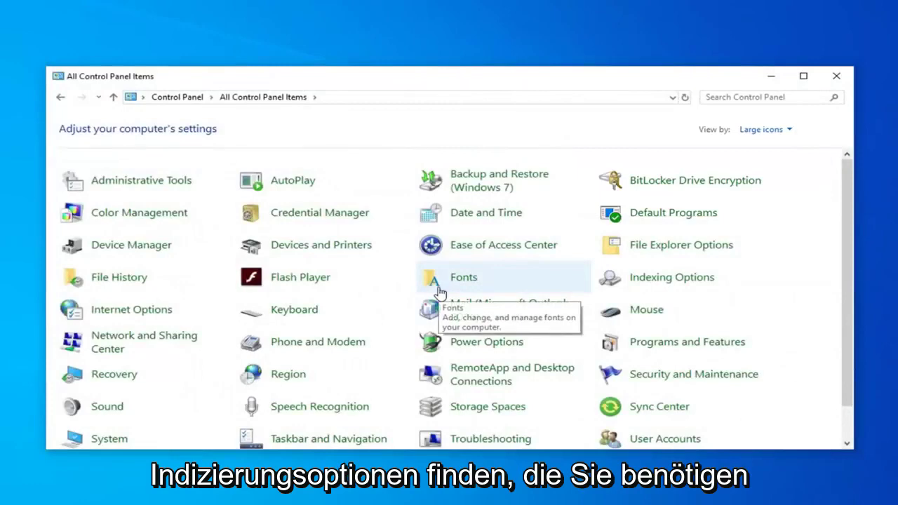
click(672, 279)
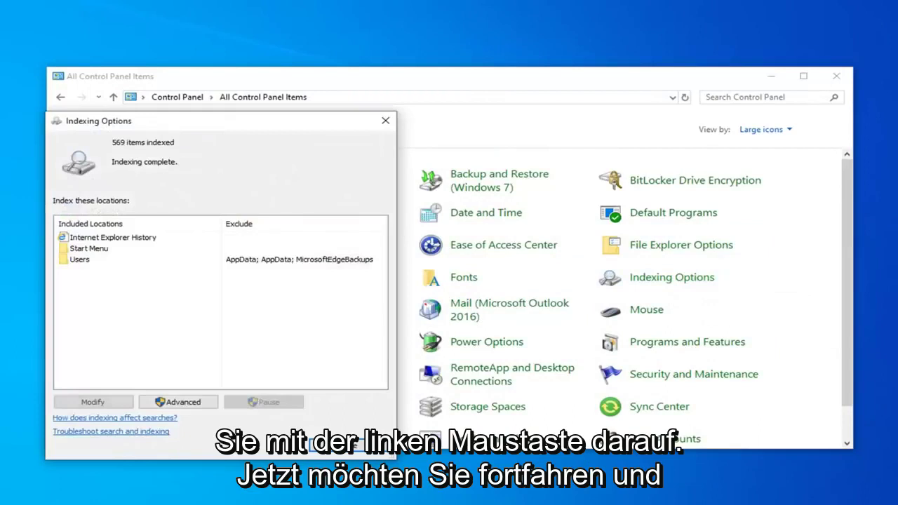
drag(260, 128, 387, 89)
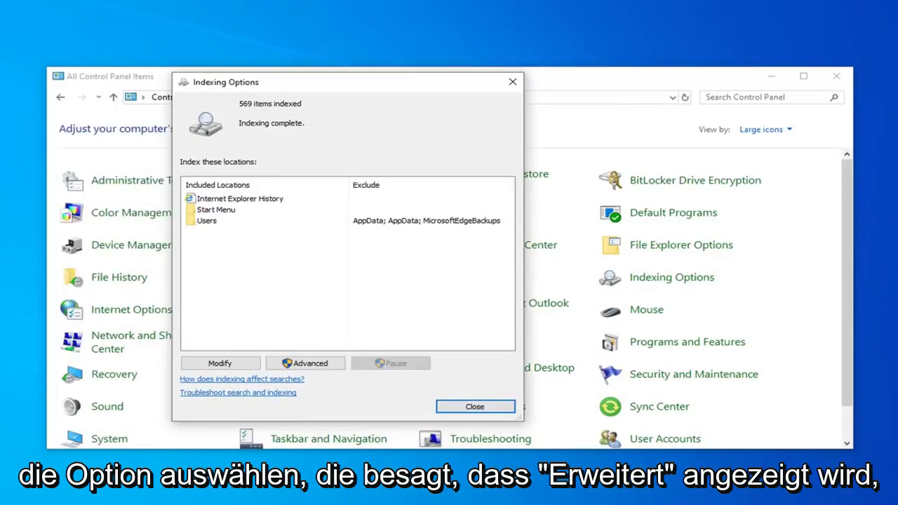
Step: Rebuild the search index from the Advanced indexing settings and confirm the rebuild
click(306, 363)
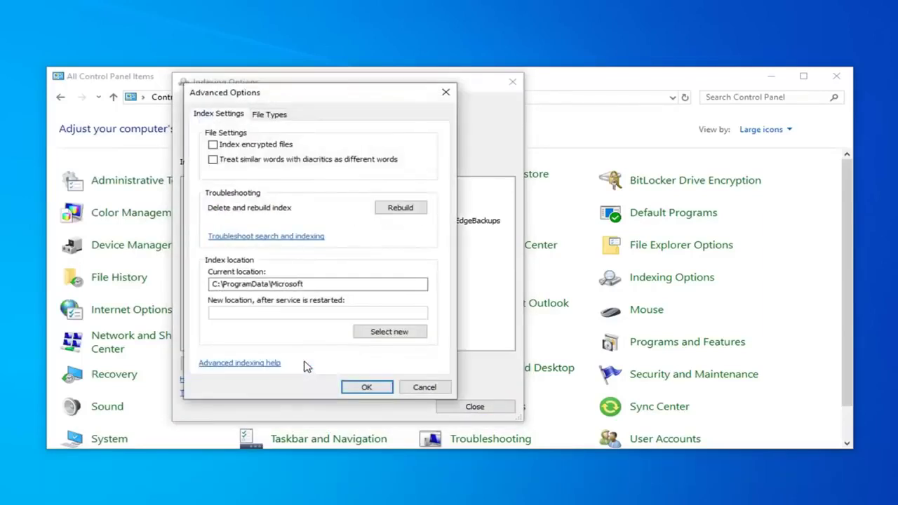
click(400, 209)
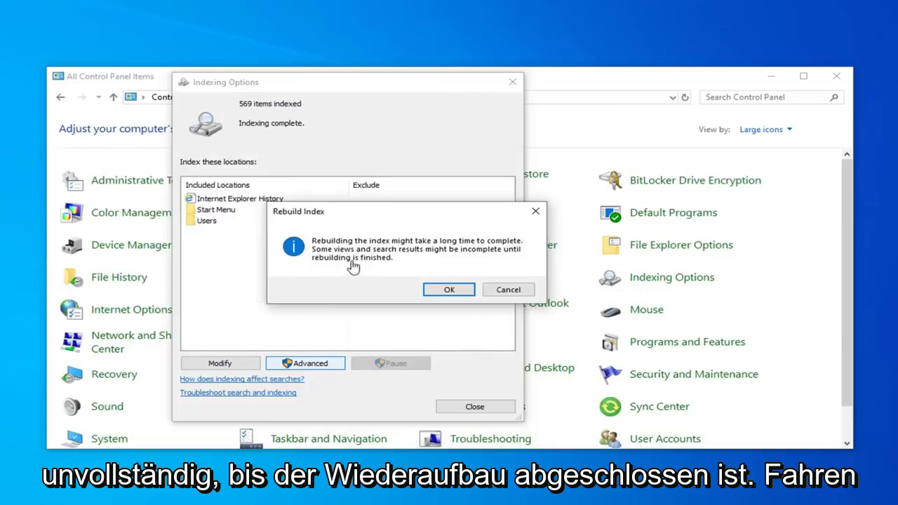
click(448, 291)
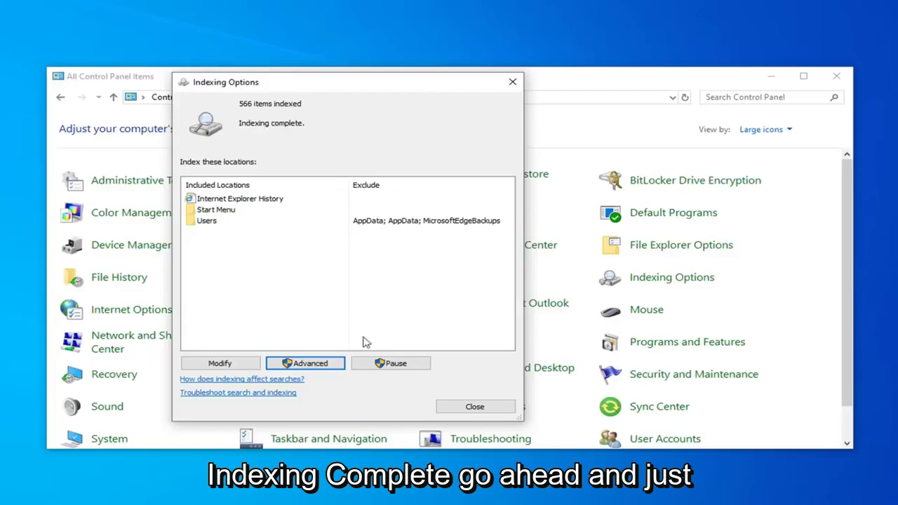
Step: Close Indexing Options once it reports indexing complete with 566 items
click(459, 410)
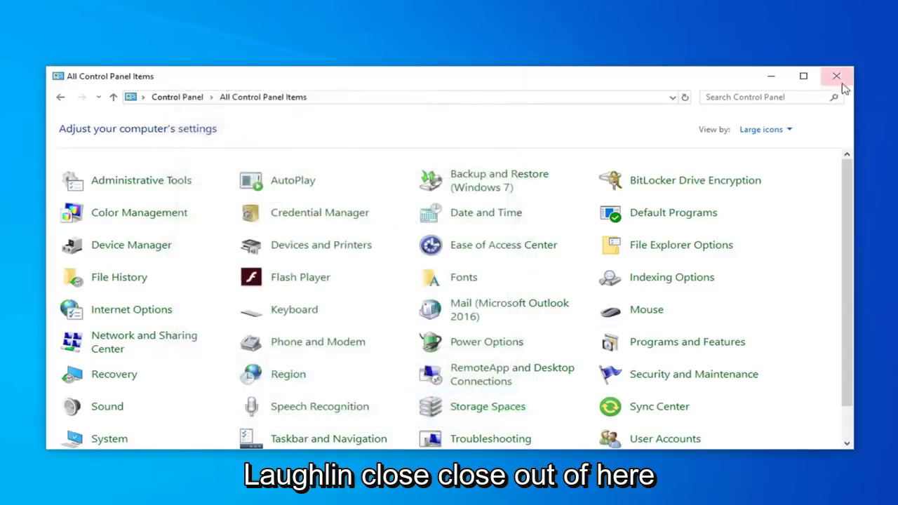
Step: Close Control Panel and start Windows PowerShell (Admin) from the Start menu, approving UAC
click(837, 76)
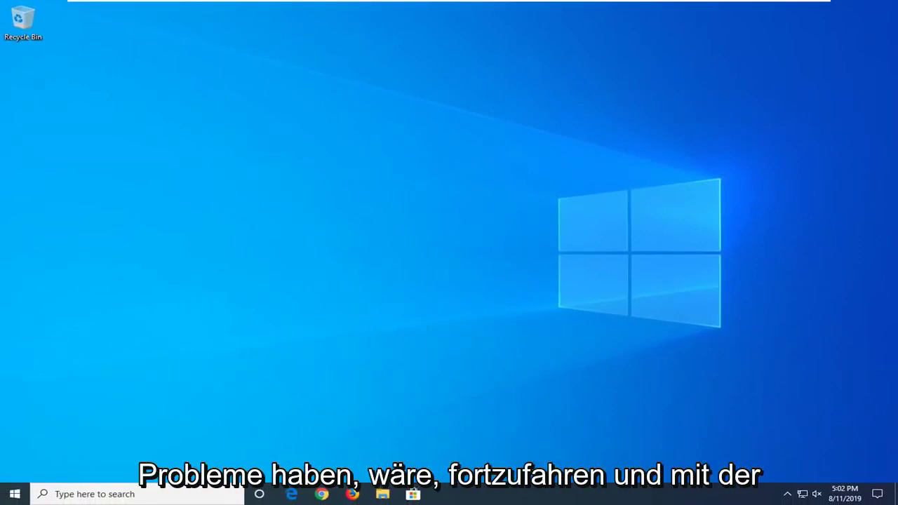
right_click(8, 496)
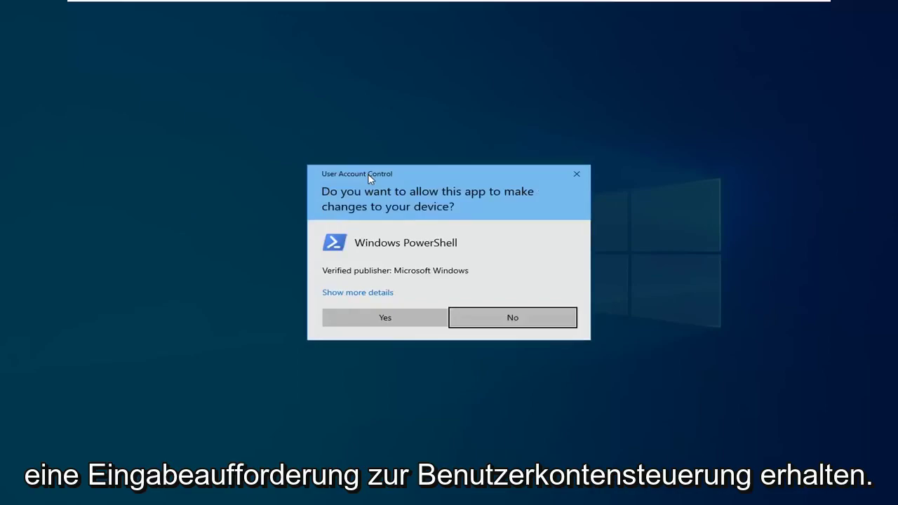
click(364, 317)
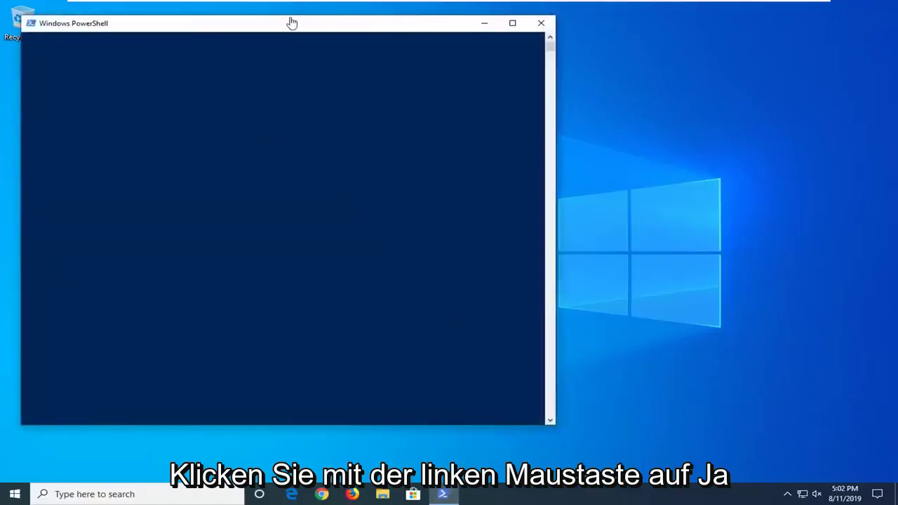
Step: Paste and run 'PowerShell -ExecutionPolicy Unrestricted' in the repositioned console
drag(288, 27, 423, 50)
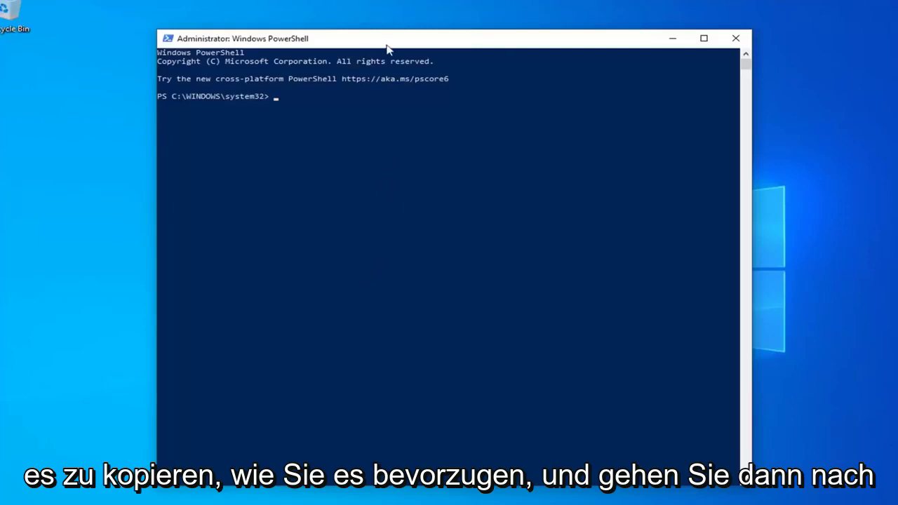
right_click(493, 40)
mouse_move(535, 135)
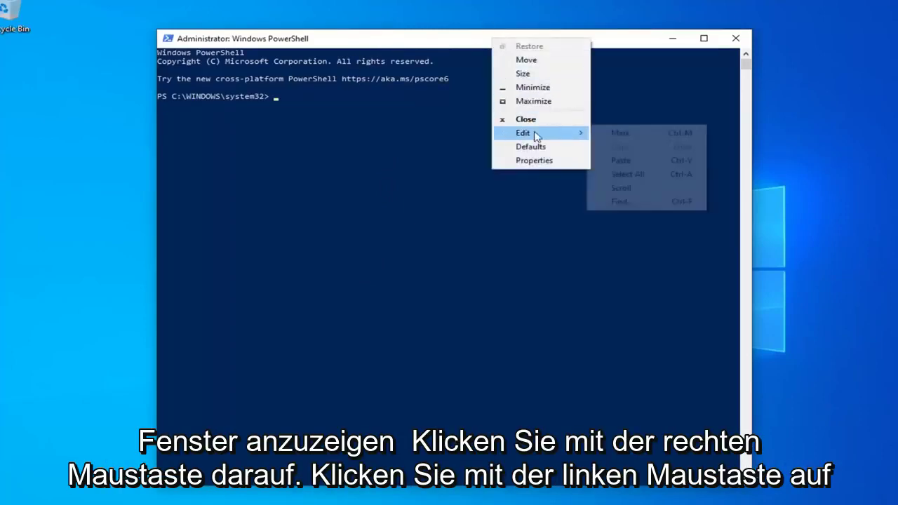
click(613, 161)
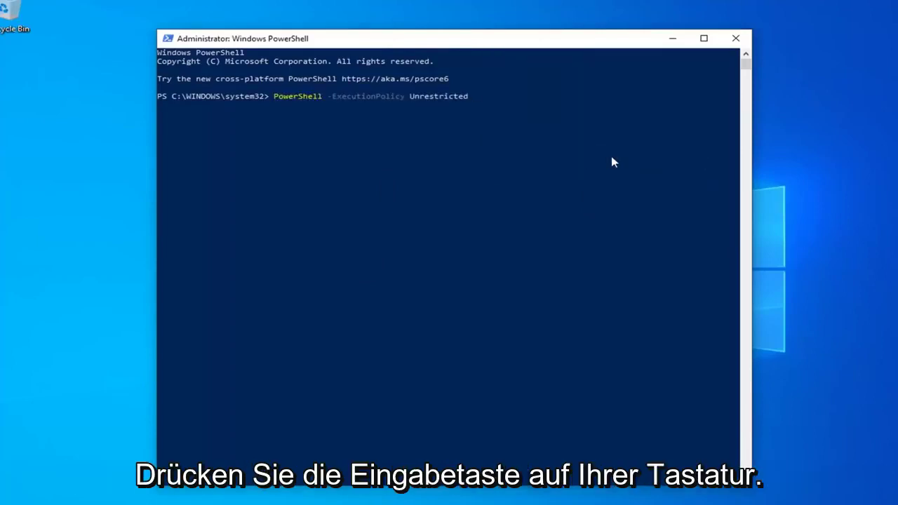
key(Return)
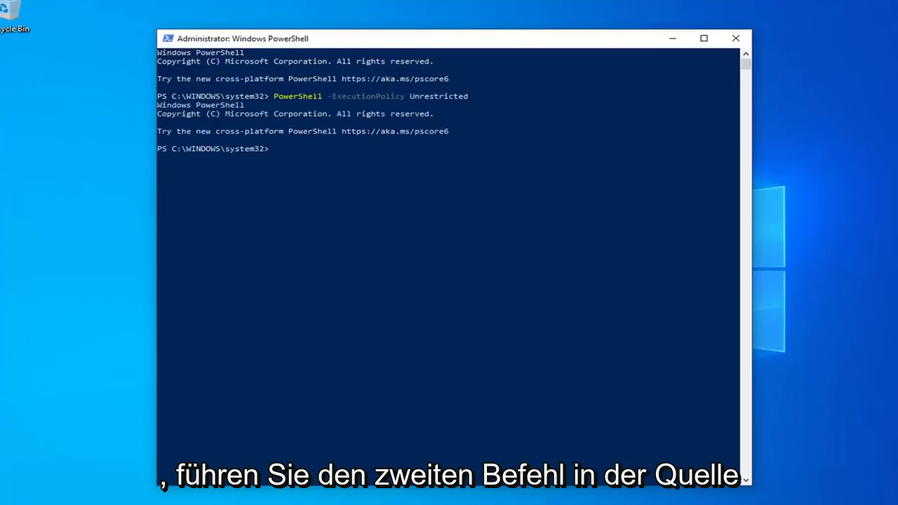
Step: Paste and run the Get-AppXPackage -AllUsers re-registration command for SystemApps packages
right_click(391, 37)
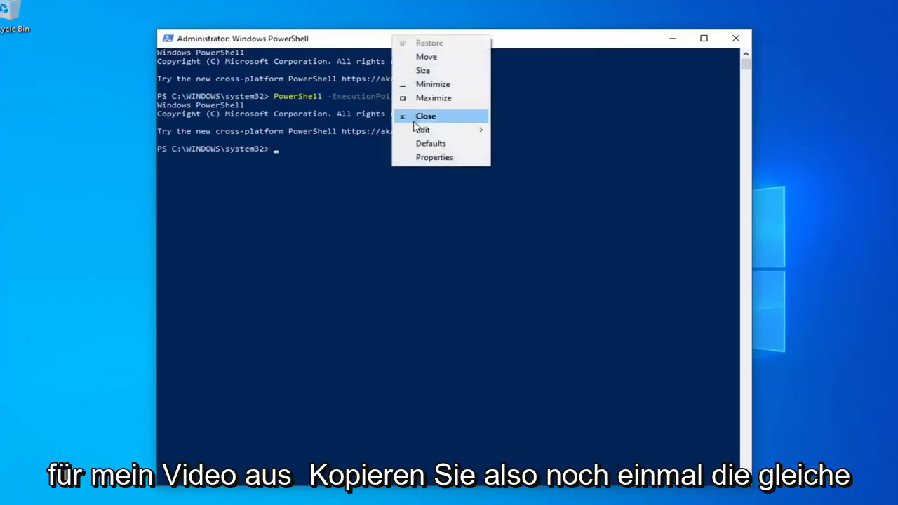
mouse_move(421, 130)
click(500, 160)
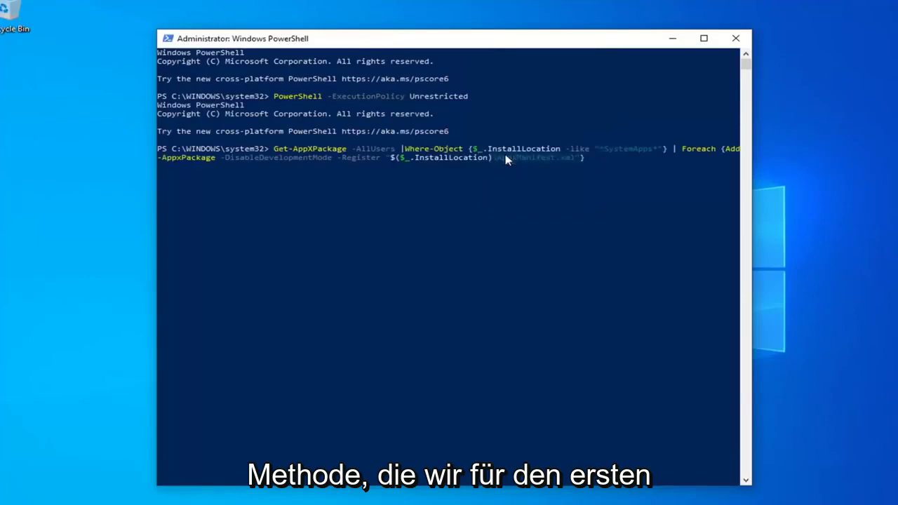
key(Return)
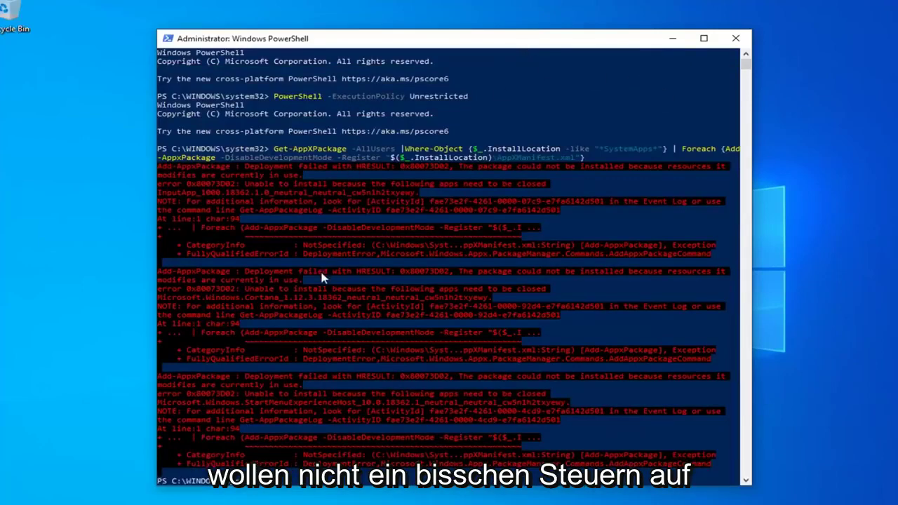
Step: Paste and run the $manifest Add-AppxPackage command to re-register the Windows Store
scroll(329, 282, down, 3)
scroll(364, 186, up, 3)
scroll(303, 178, down, 3)
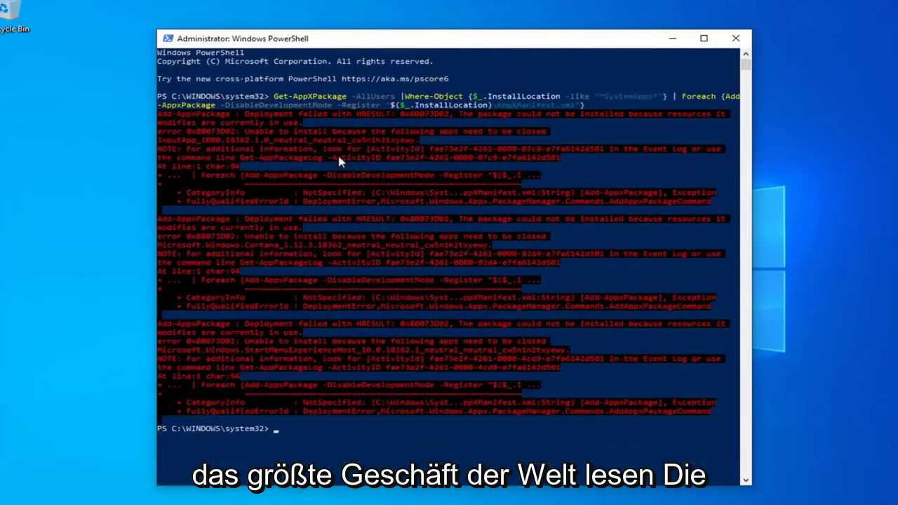
text($manifest = (Get-AppxPackage Microsoft.WindowsStore).InstallLocation + '\AppxManifest.xml' ; Add-AppxPackage -DisableDevelopmentMode -Register $manifest)
key(Return)
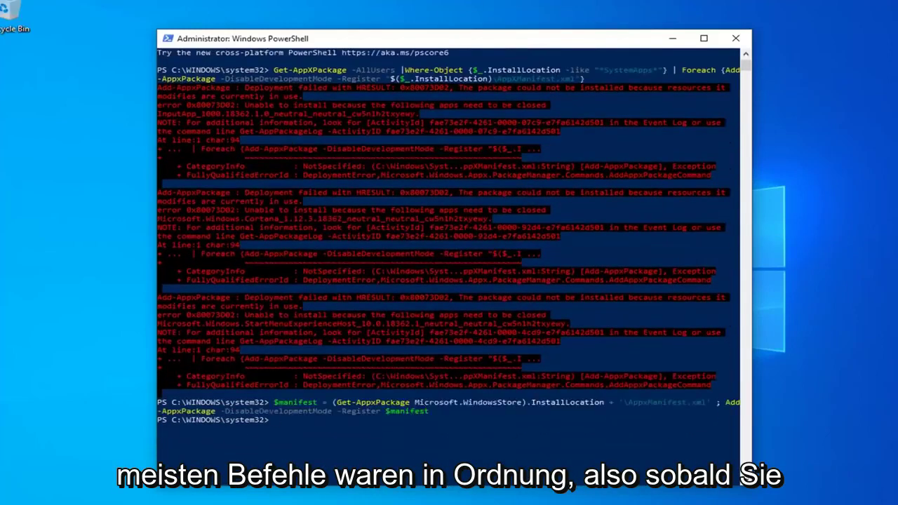
Step: Paste C:\Windows\System32\ctfmon.exe at the prompt, then close PowerShell
right_click(430, 41)
mouse_move(463, 137)
click(561, 164)
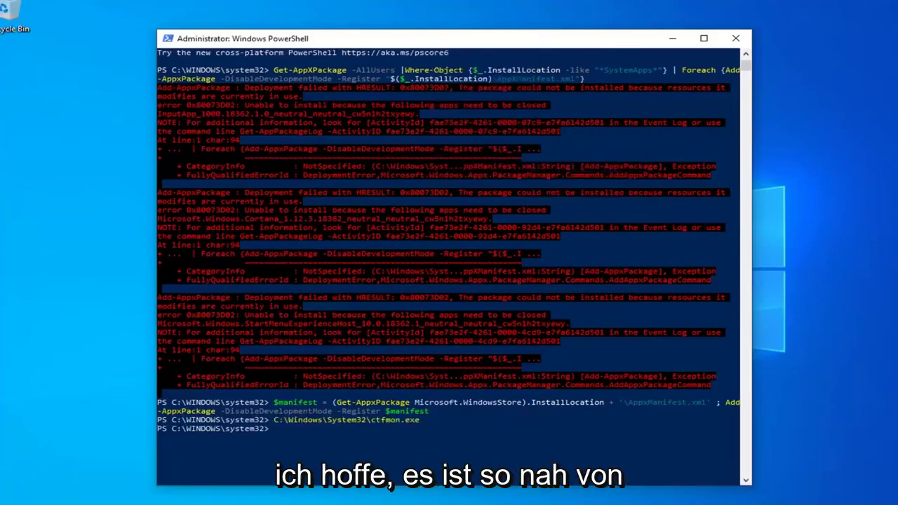
click(735, 38)
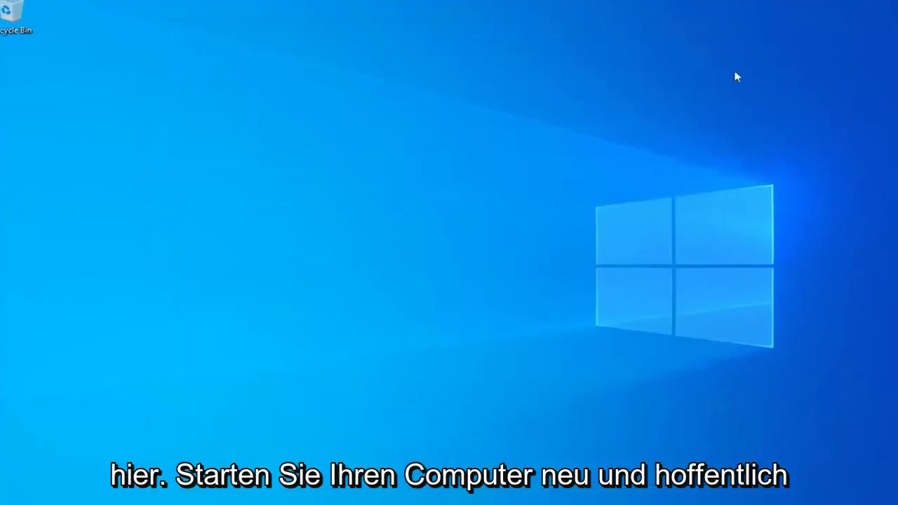